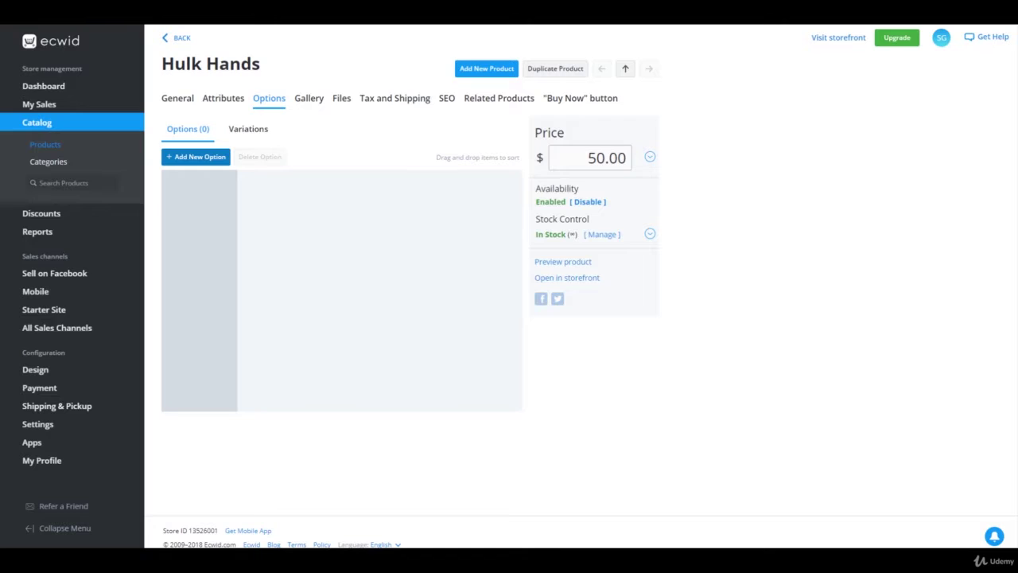
Step: Add a product option titled "Colour" with the Radio Buttons input type and require customer selection
{"action": "left_click", "coordinate": [196, 157]}
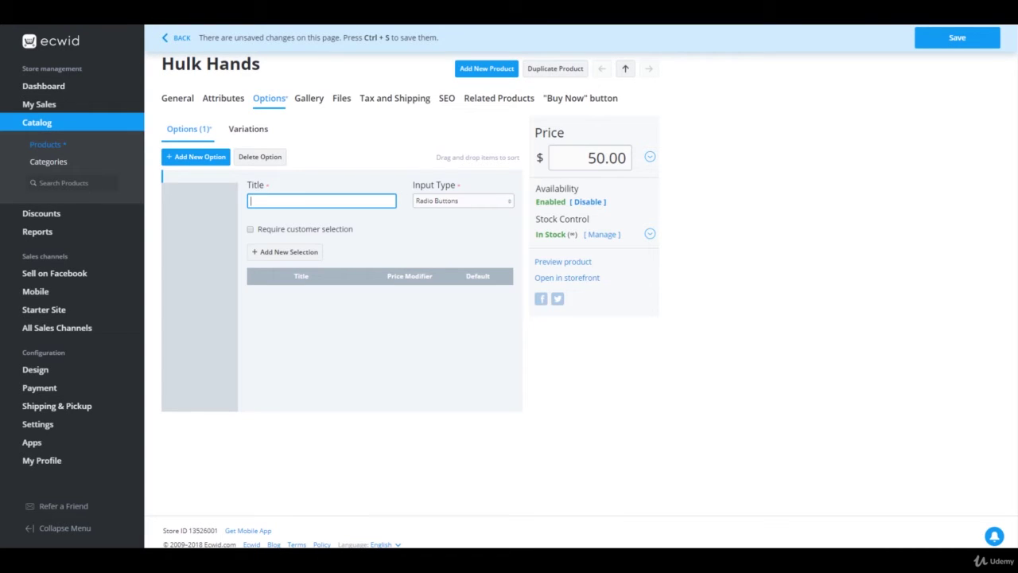
{"action": "type", "text": "Colour"}
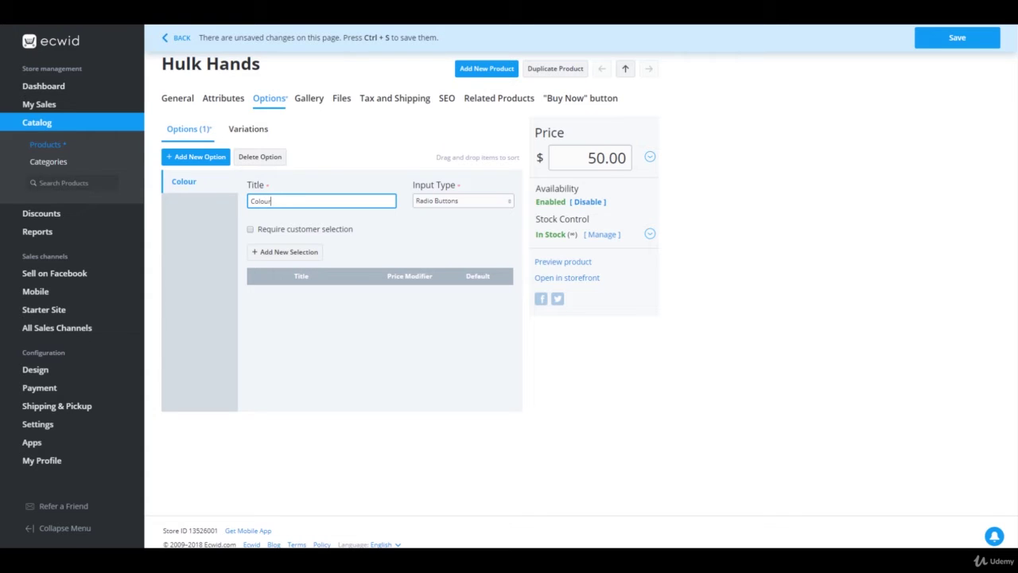
{"action": "left_click", "coordinate": [463, 200]}
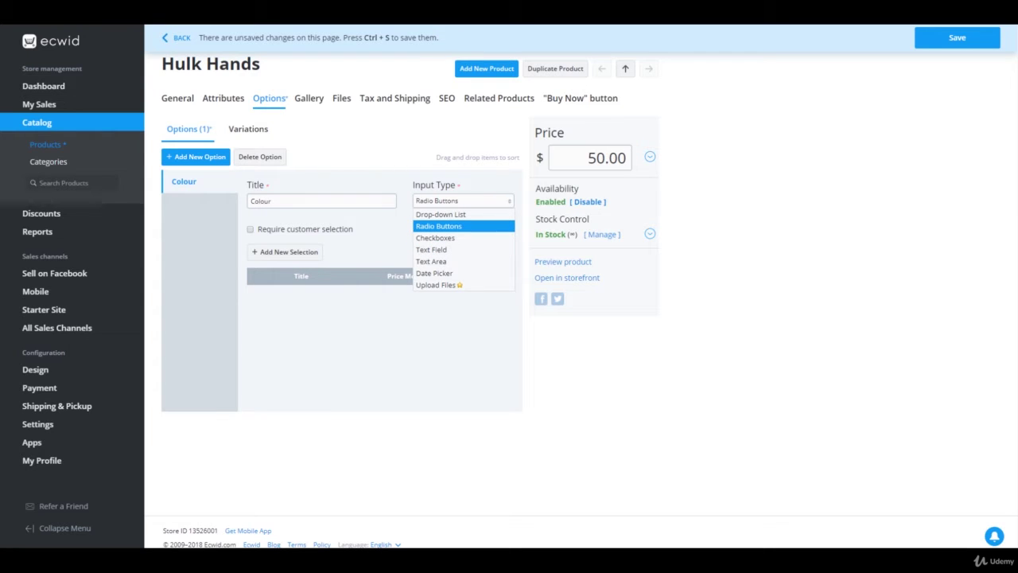
{"action": "key", "text": "Return"}
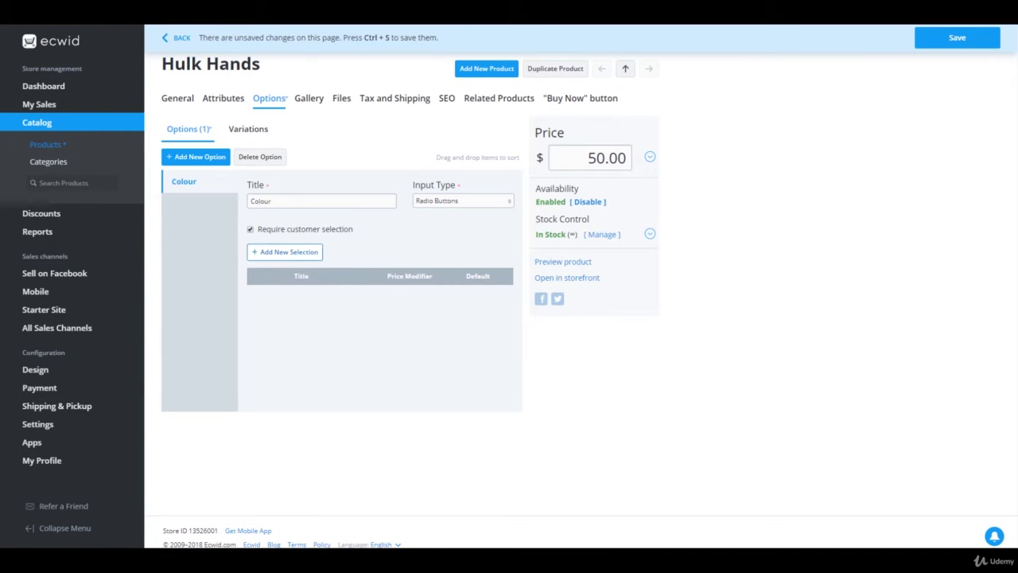
Step: Add the selections Green, Red, Blue and Grey to the Colour option
{"action": "left_click", "coordinate": [285, 251]}
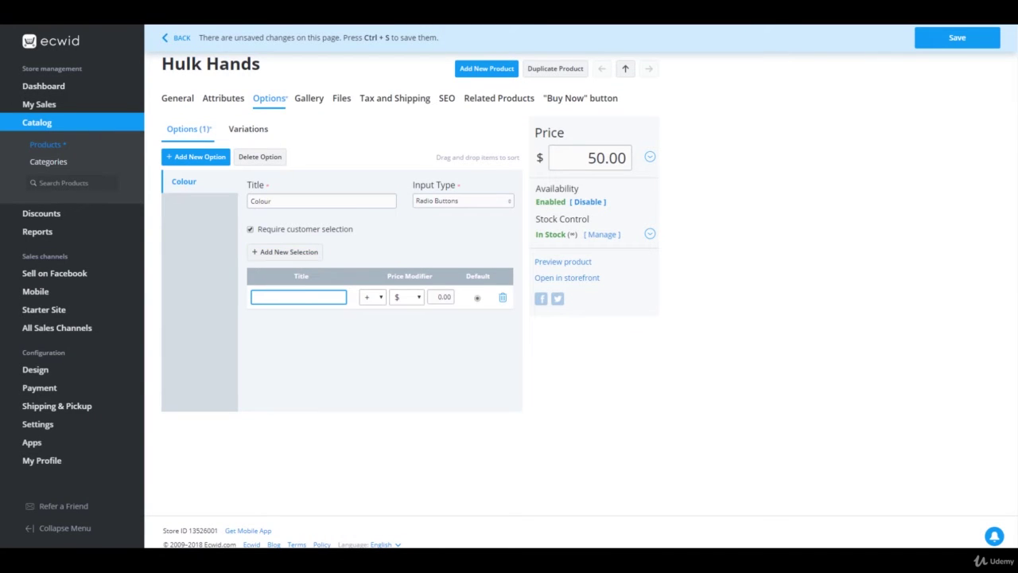
{"action": "type", "text": "Green"}
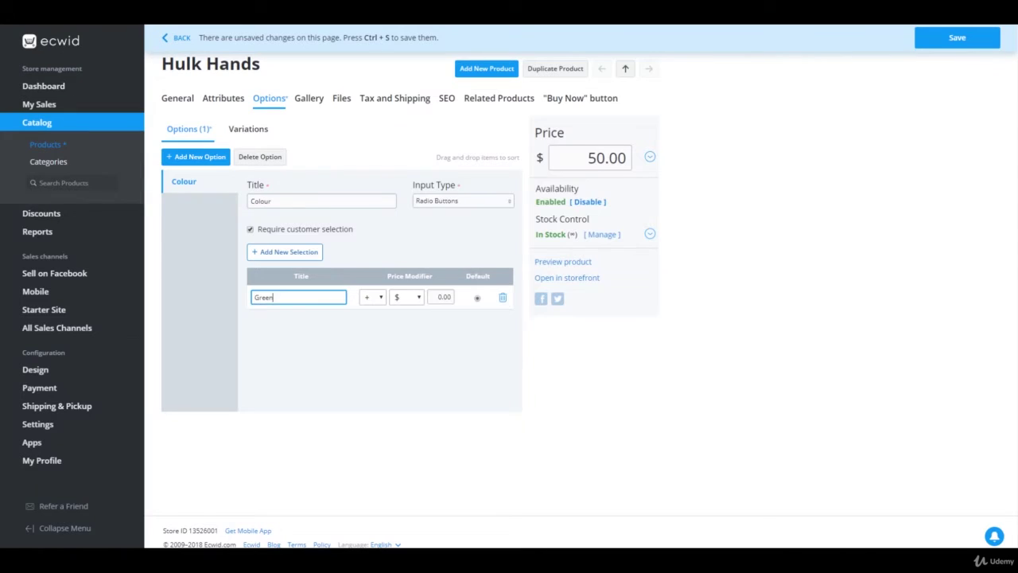
{"action": "left_click", "coordinate": [285, 251]}
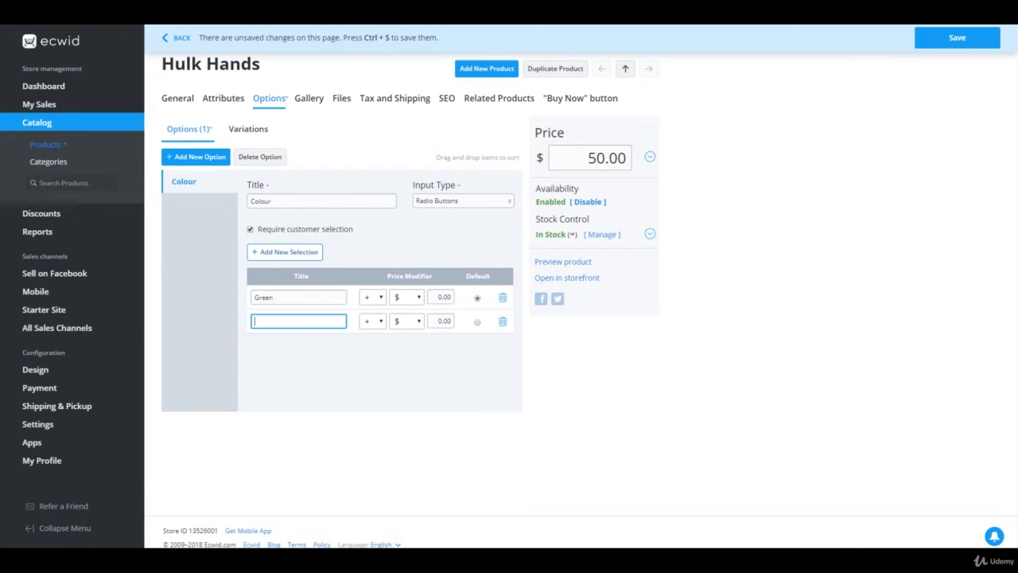
{"action": "type", "text": "Red"}
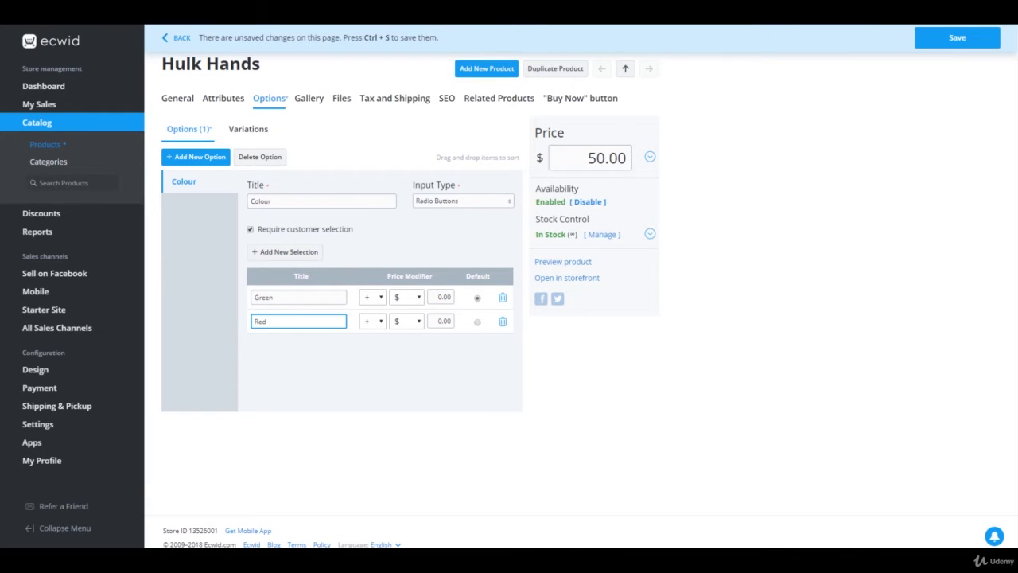
{"action": "left_click", "coordinate": [285, 251]}
{"action": "type", "text": "B"}
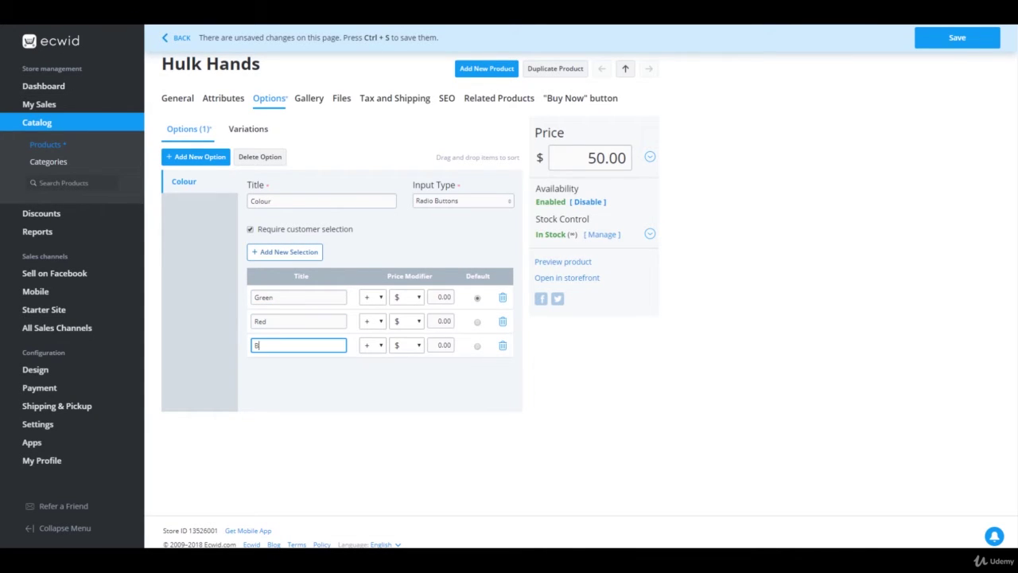
{"action": "type", "text": "lue"}
{"action": "key", "text": "Return"}
{"action": "type", "text": "Grey"}
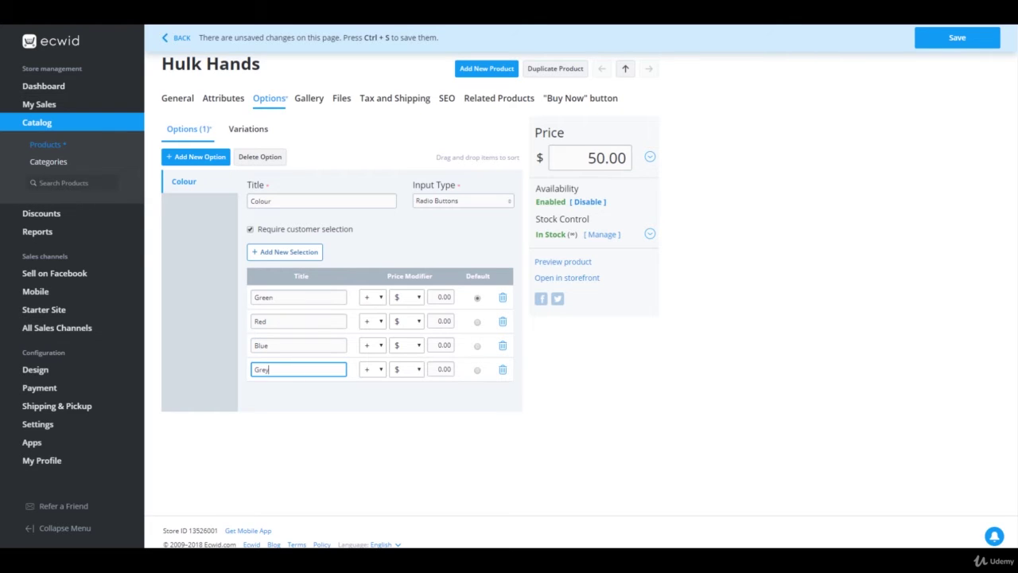
{"action": "key", "text": "Tab"}
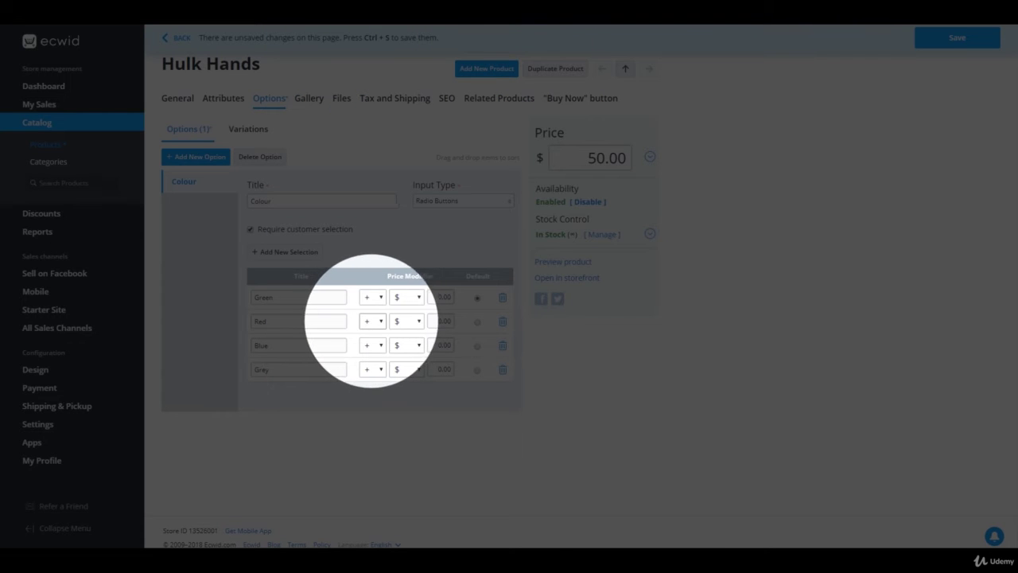
Step: Set the Red selection's price modifier to +$10.00 and save the product changes
{"action": "left_click", "coordinate": [371, 320]}
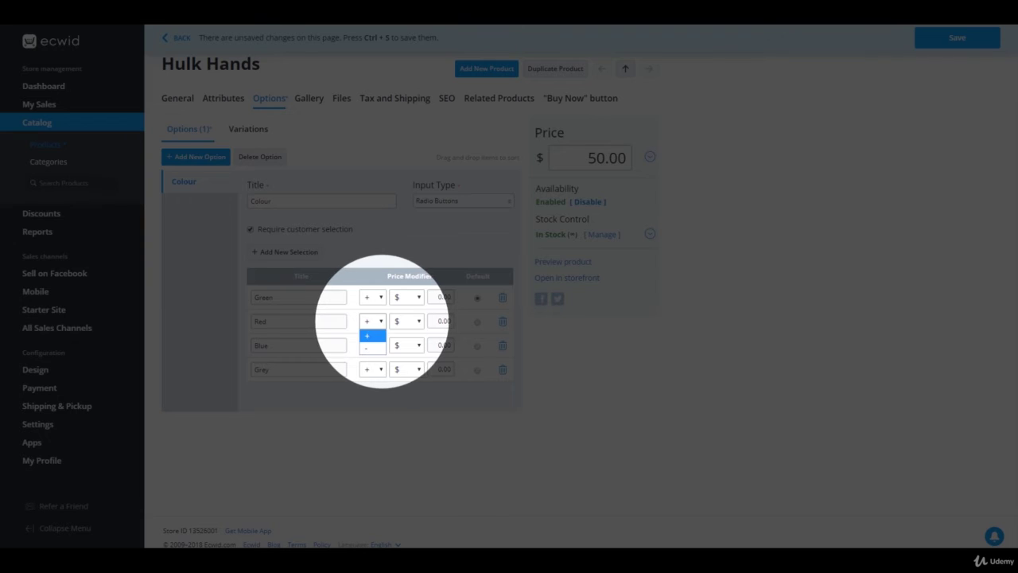
{"action": "left_click", "coordinate": [371, 334]}
{"action": "left_click", "coordinate": [407, 320]}
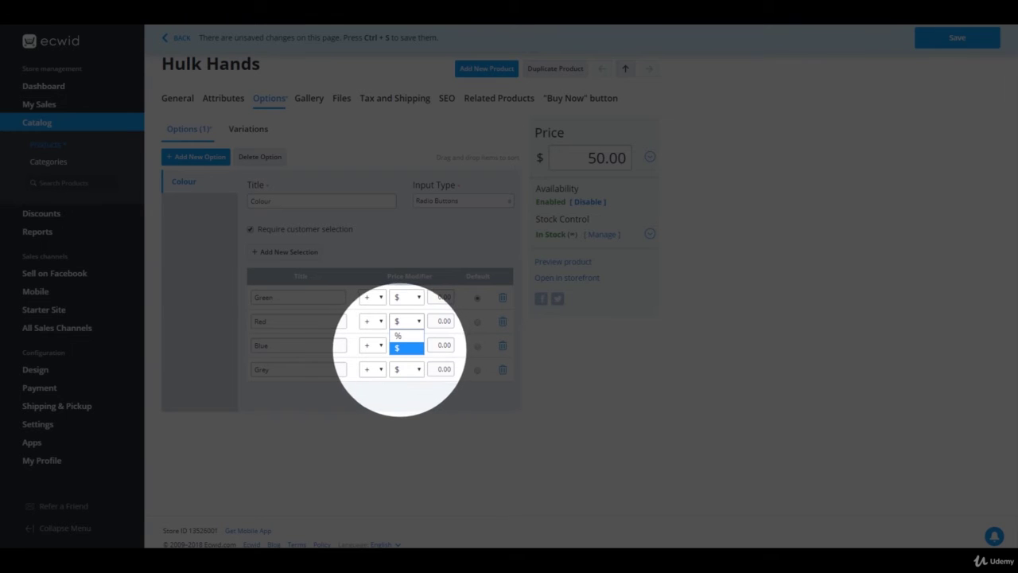
{"action": "left_click", "coordinate": [406, 347]}
{"action": "left_click", "coordinate": [441, 321]}
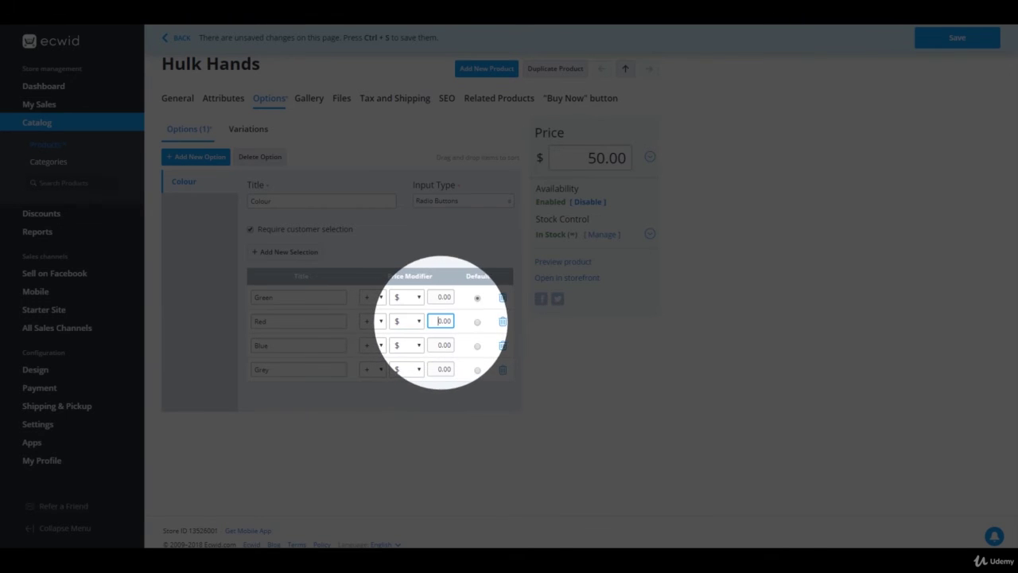
{"action": "key", "text": "Delete"}
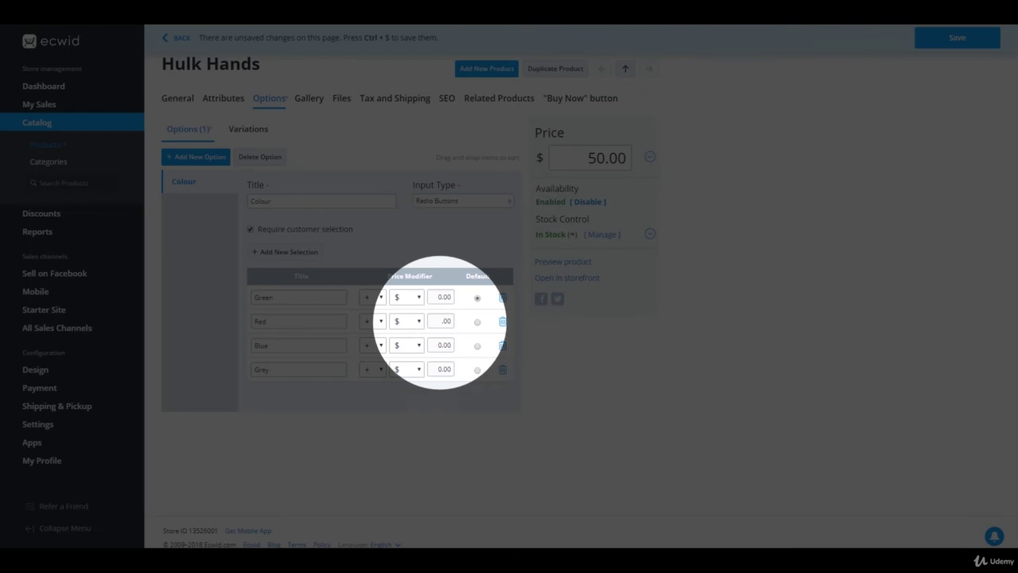
{"action": "key", "text": "Delete"}
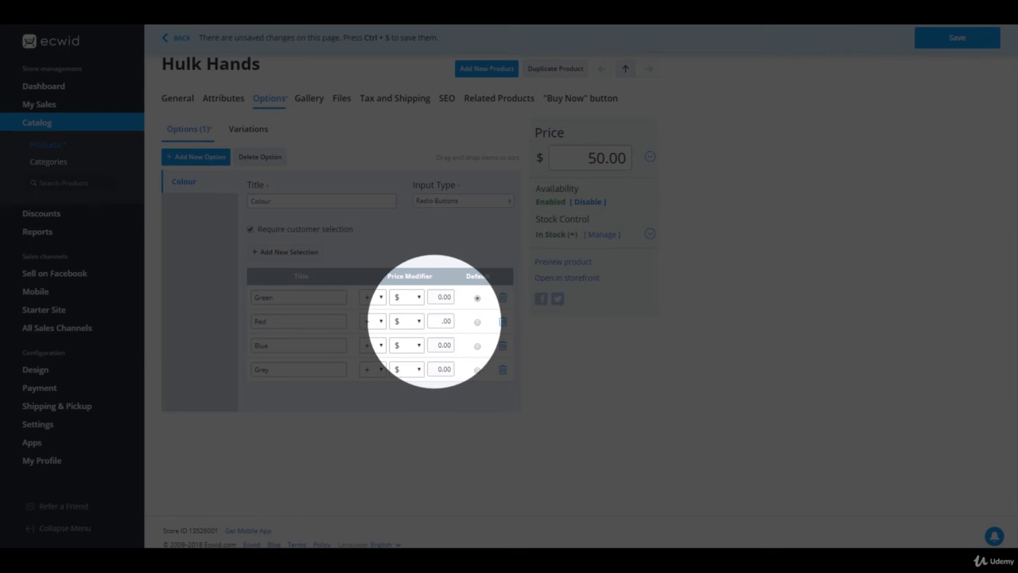
{"action": "type", "text": "10"}
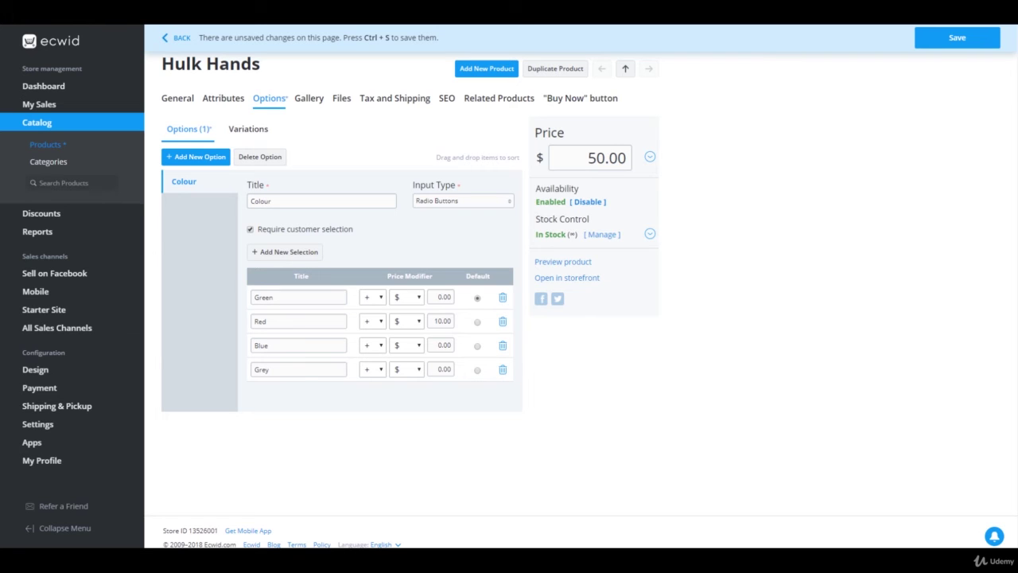
{"action": "left_click", "coordinate": [437, 321]}
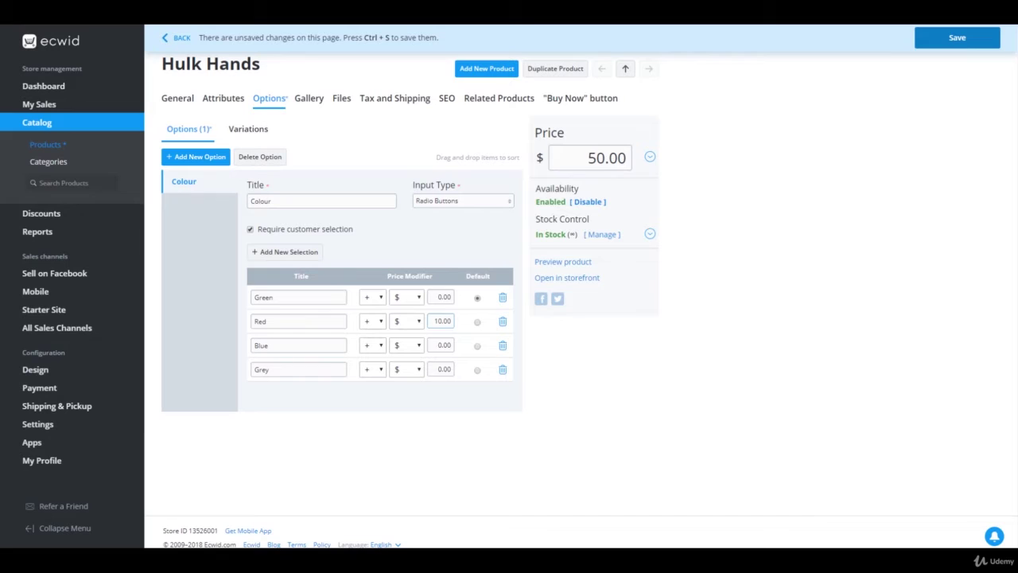
{"action": "key", "text": "ctrl+s"}
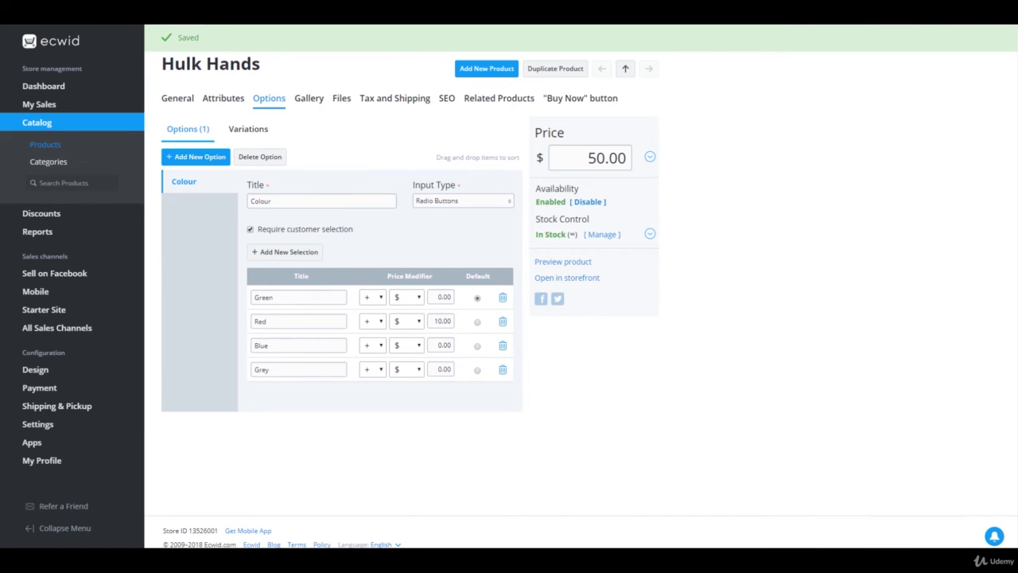
Step: Preview the product, choose the Green, Red, Blue and Grey colours in turn to check their prices, and close the preview
{"action": "left_click", "coordinate": [556, 262]}
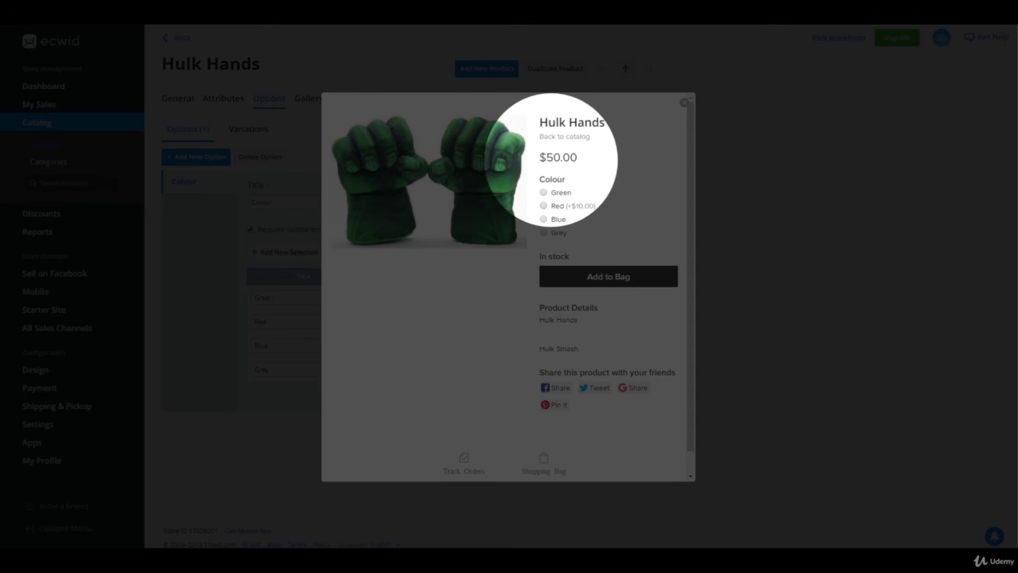
{"action": "left_click", "coordinate": [544, 191]}
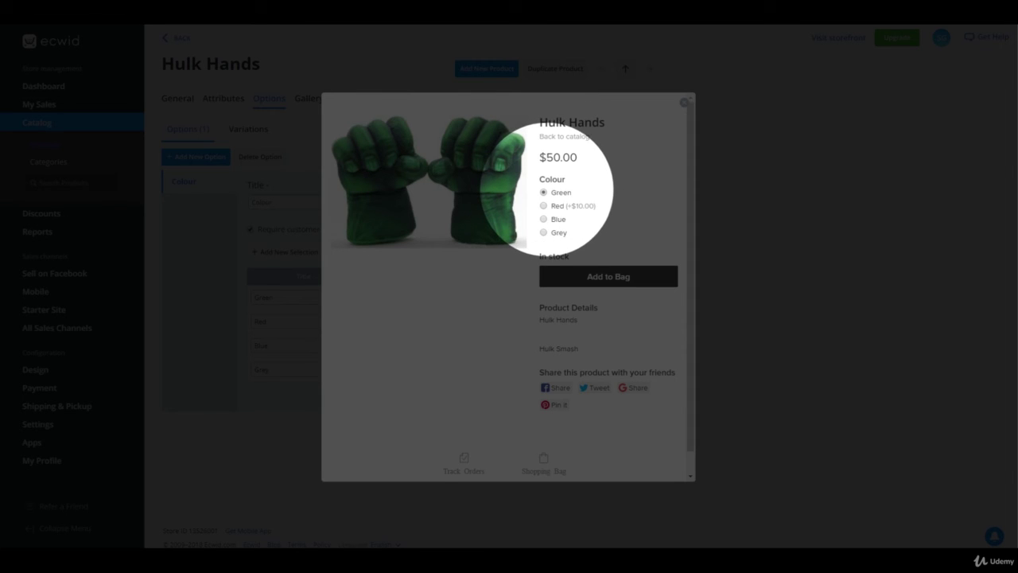
{"action": "left_click", "coordinate": [544, 206]}
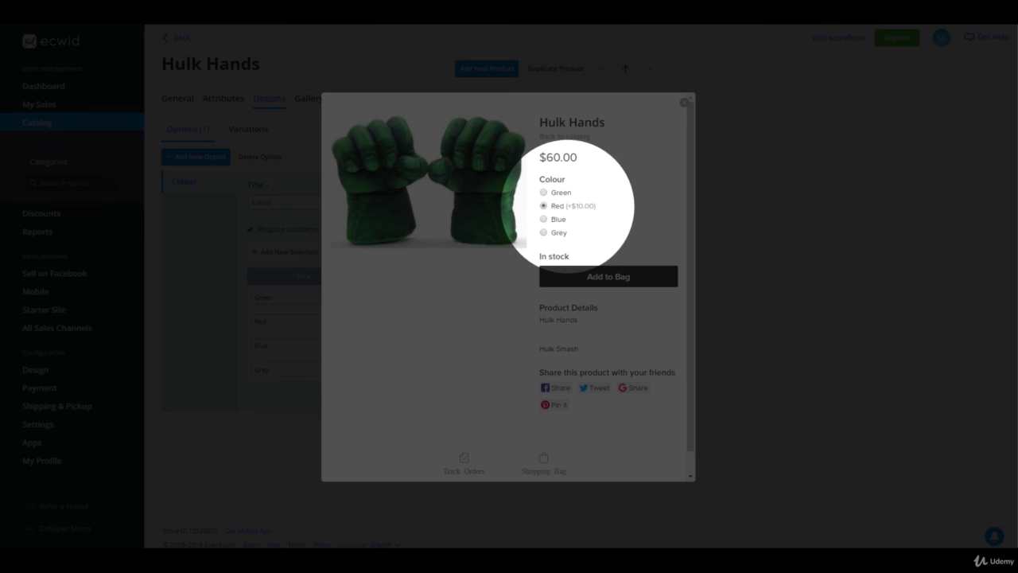
{"action": "left_click", "coordinate": [544, 219]}
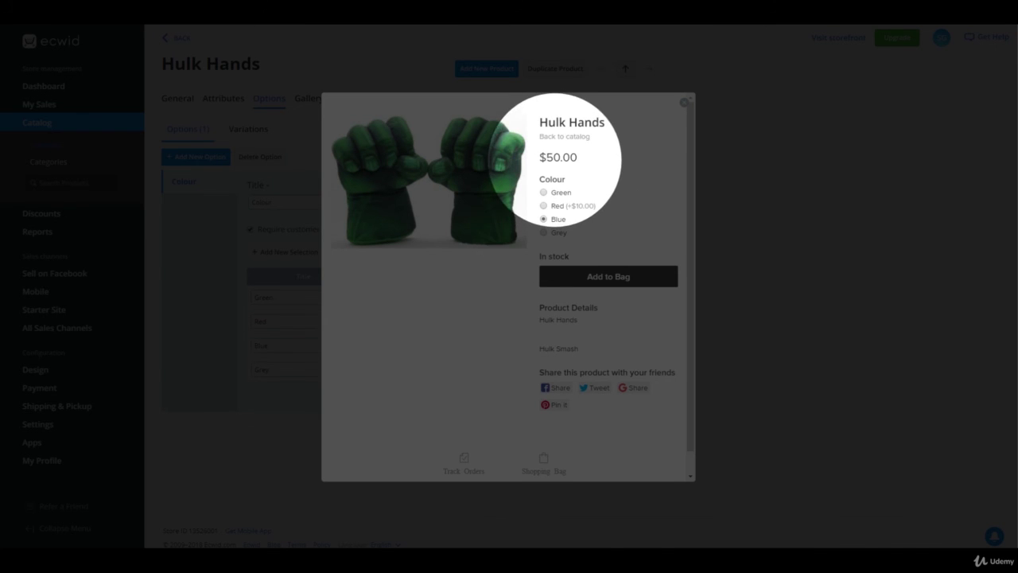
{"action": "left_click", "coordinate": [543, 232]}
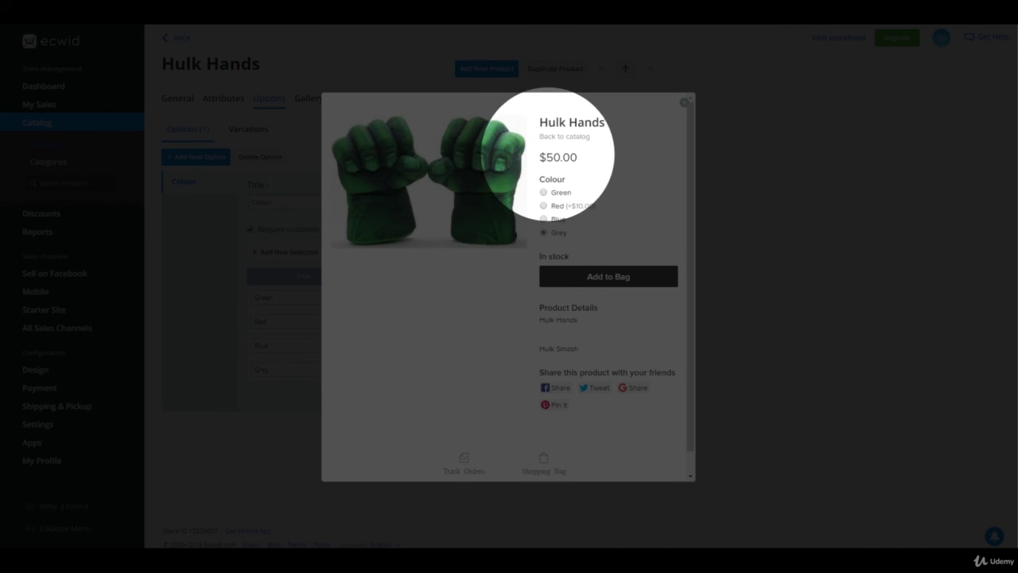
{"action": "left_click", "coordinate": [543, 205]}
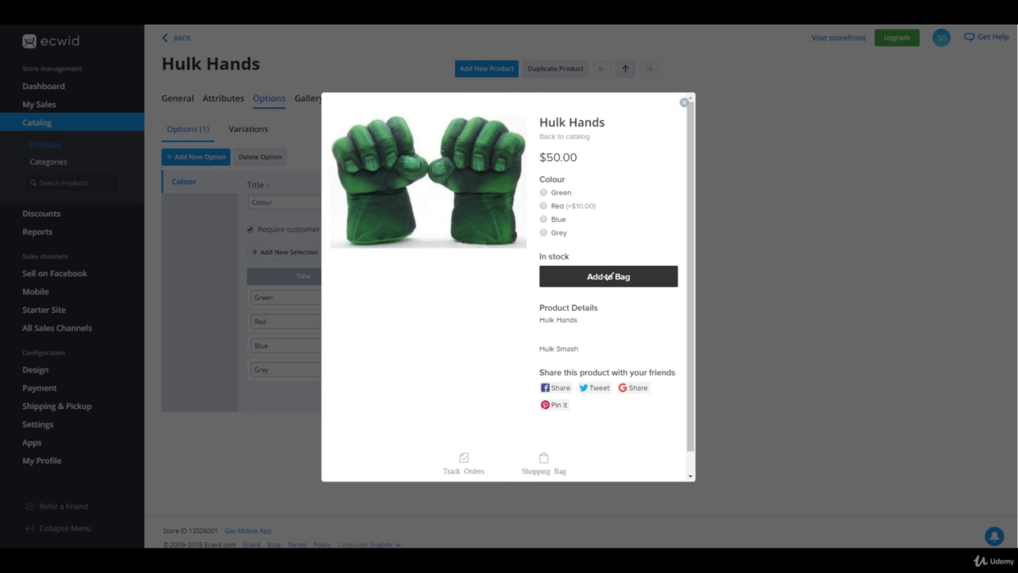
{"action": "key", "text": "Escape"}
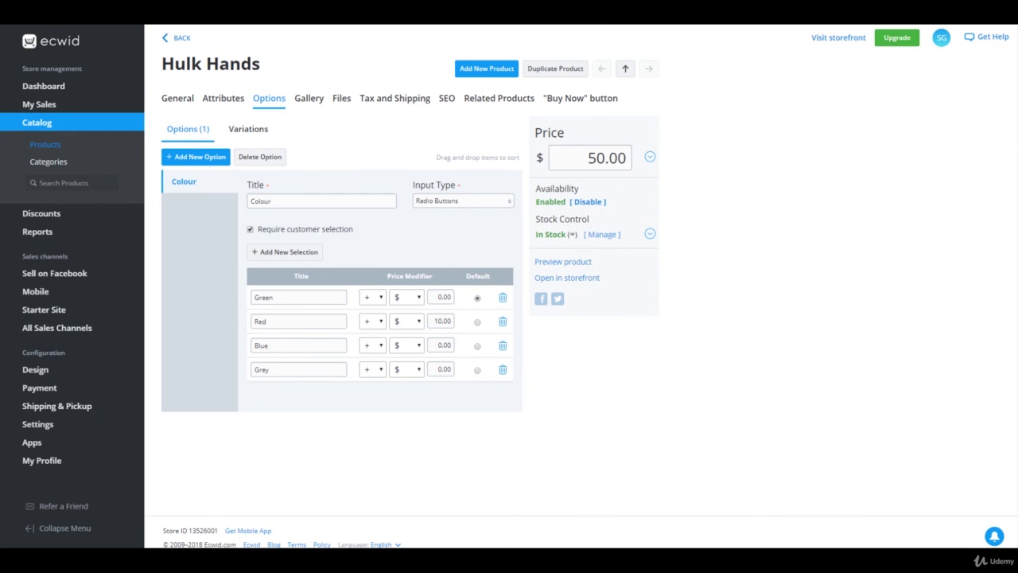